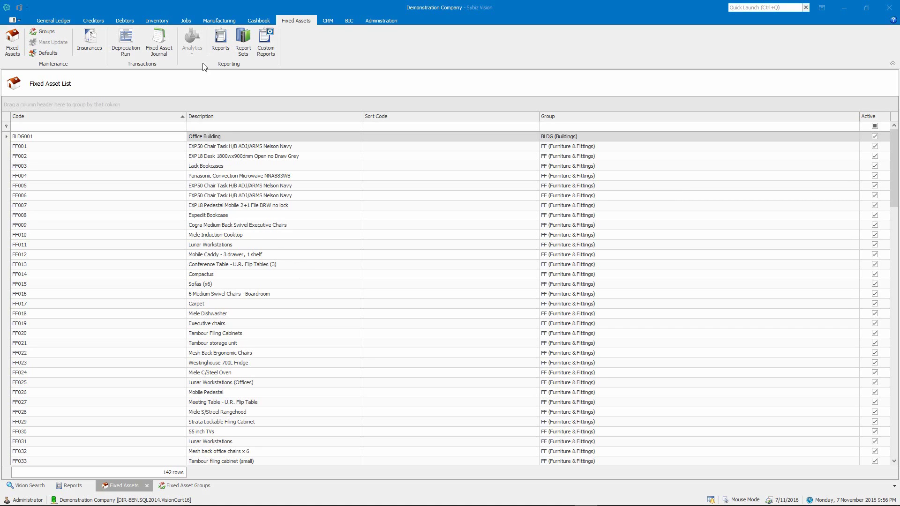
Open a new Fixed Asset Journal maximized, then browse and close the utilities menu.
left_click(161, 49)
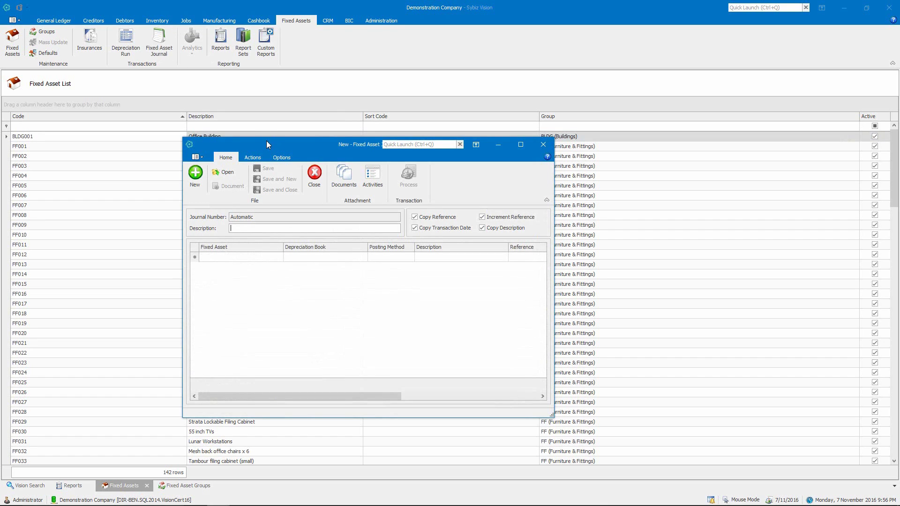
double_click(267, 142)
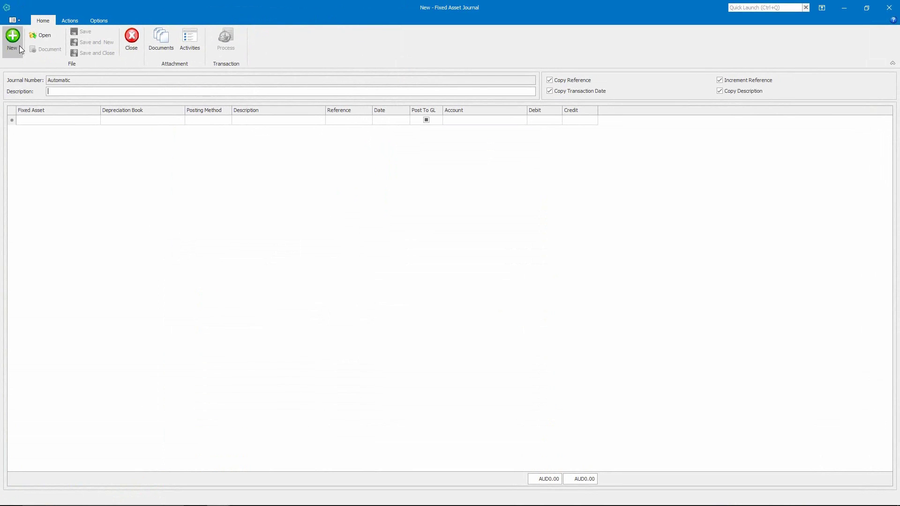
left_click(18, 21)
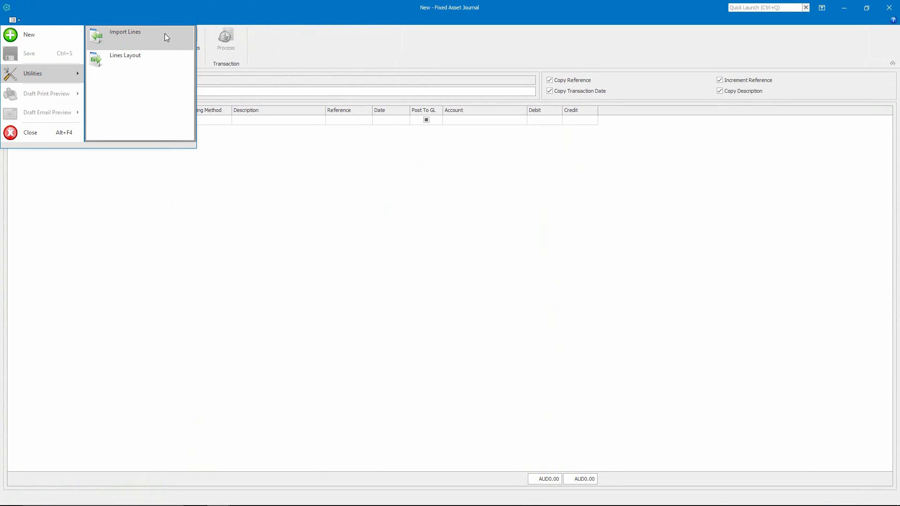
left_click(256, 22)
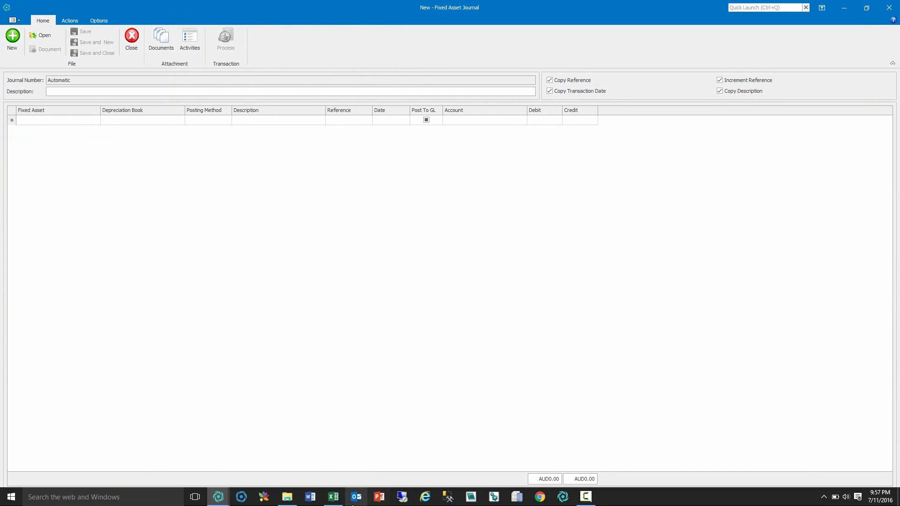
left_click(333, 496)
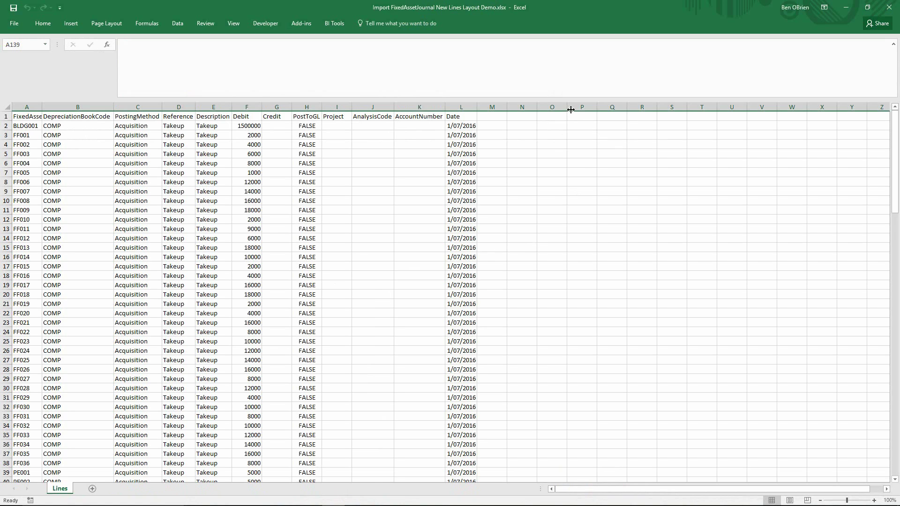
left_click(891, 8)
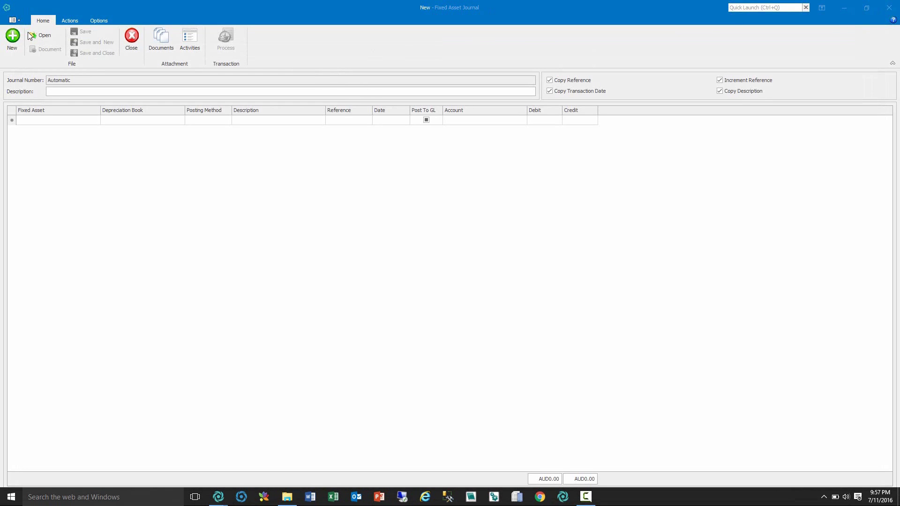
Import lines from 'Import FixedAssetJournal New Lines Layout Demo.xlsx' via Utilities > Import Lines.
left_click(13, 21)
mouse_move(43, 73)
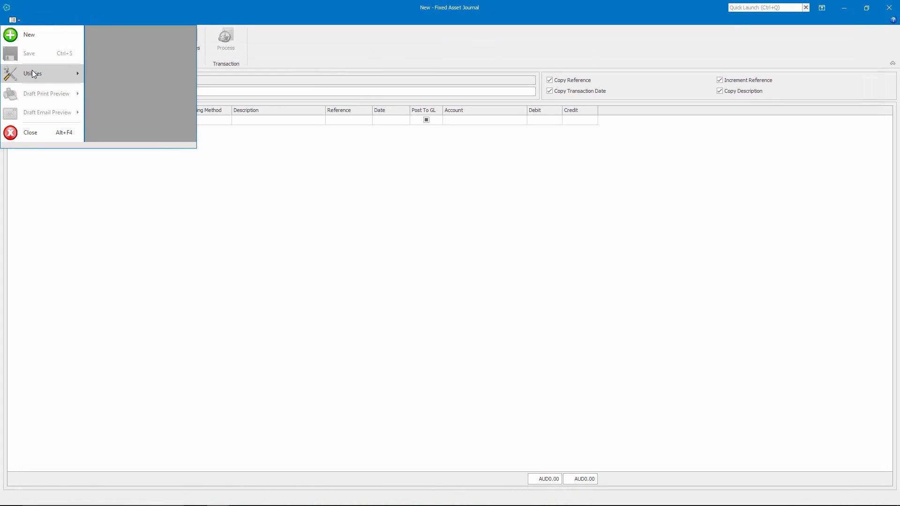
left_click(124, 34)
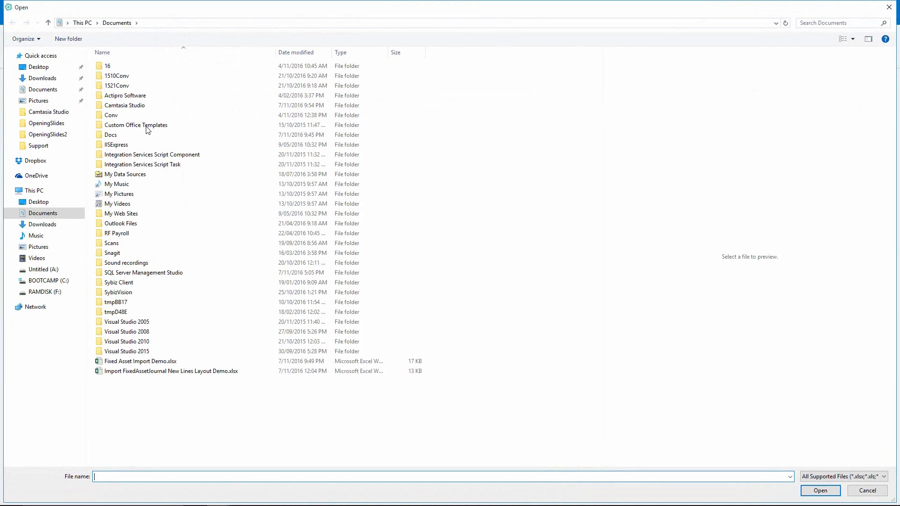
left_click(169, 370)
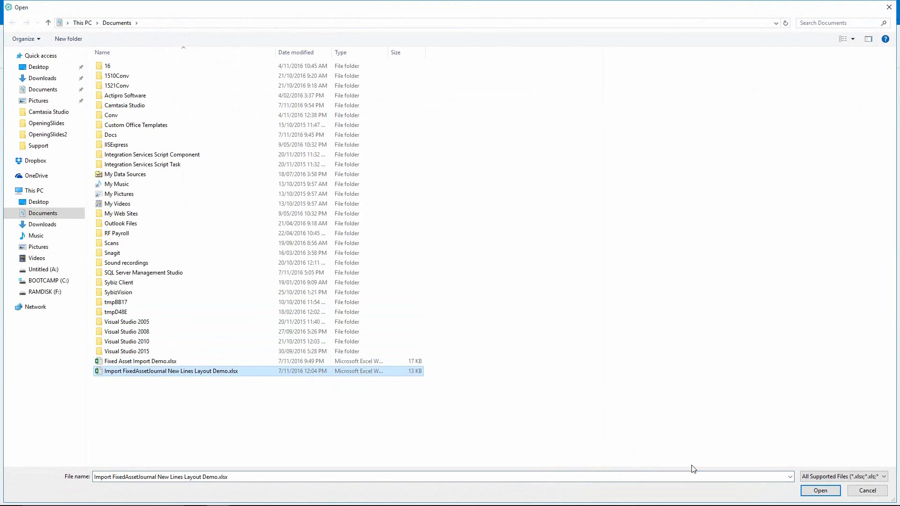
left_click(820, 490)
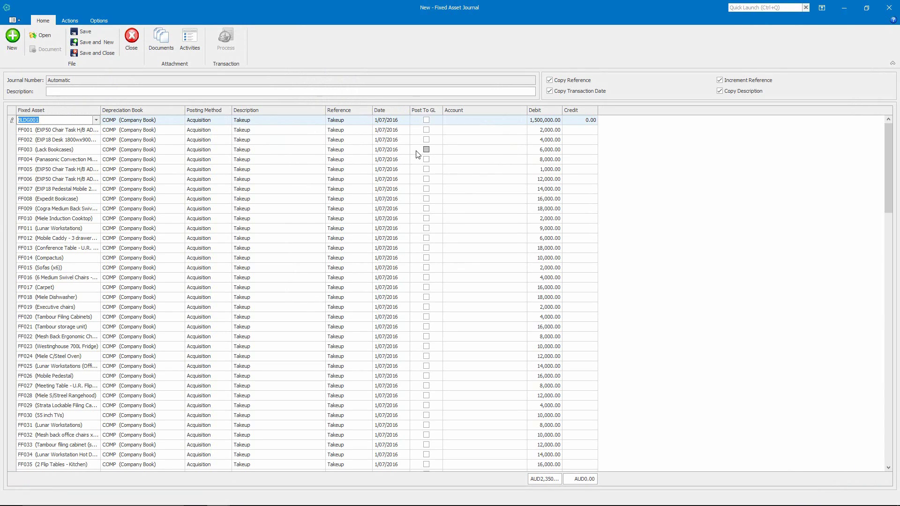
Set the journal description to 'Takeup' and process the journal.
left_click(74, 90)
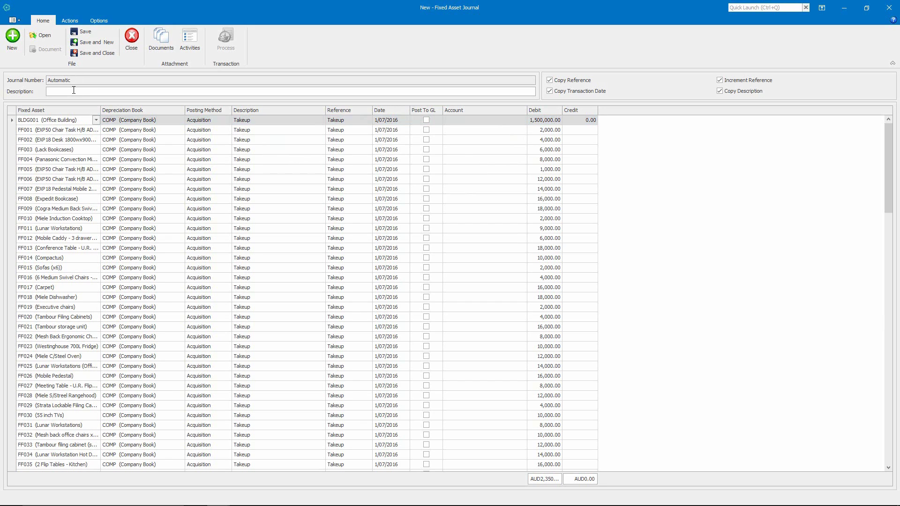
type("Ta")
type("keup")
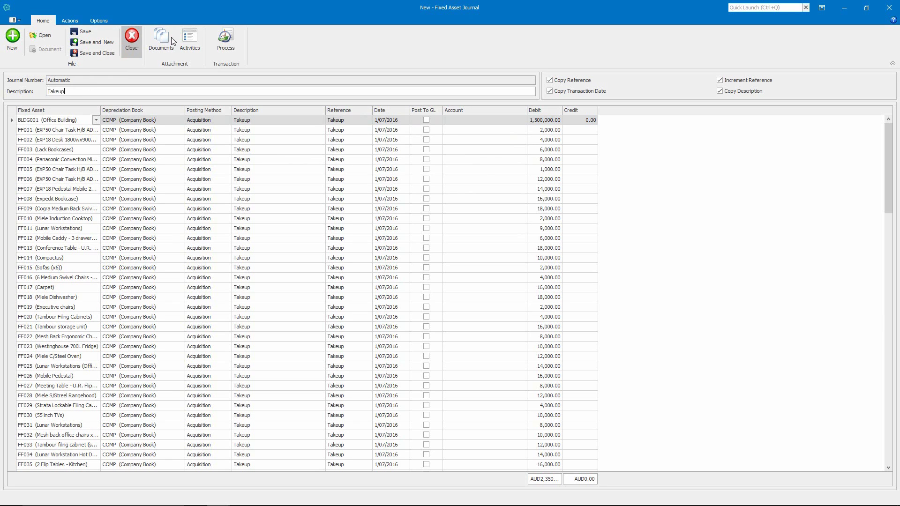
left_click(223, 40)
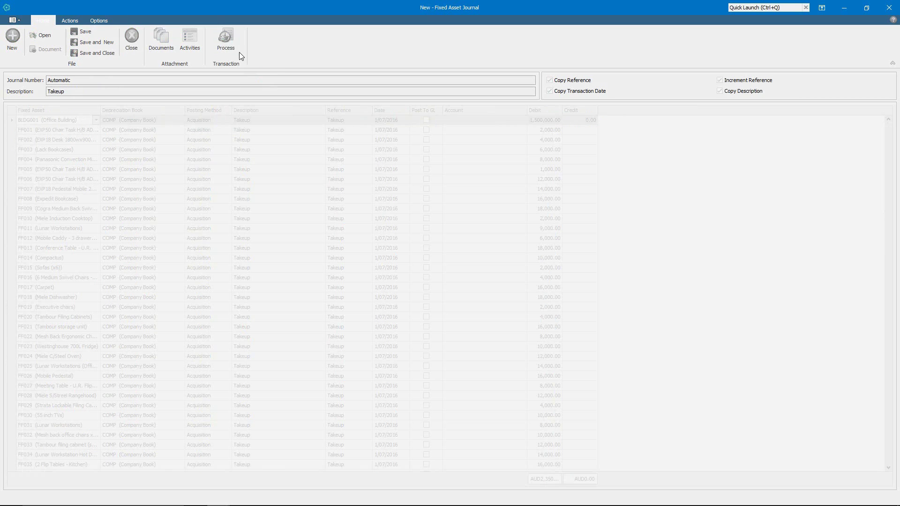